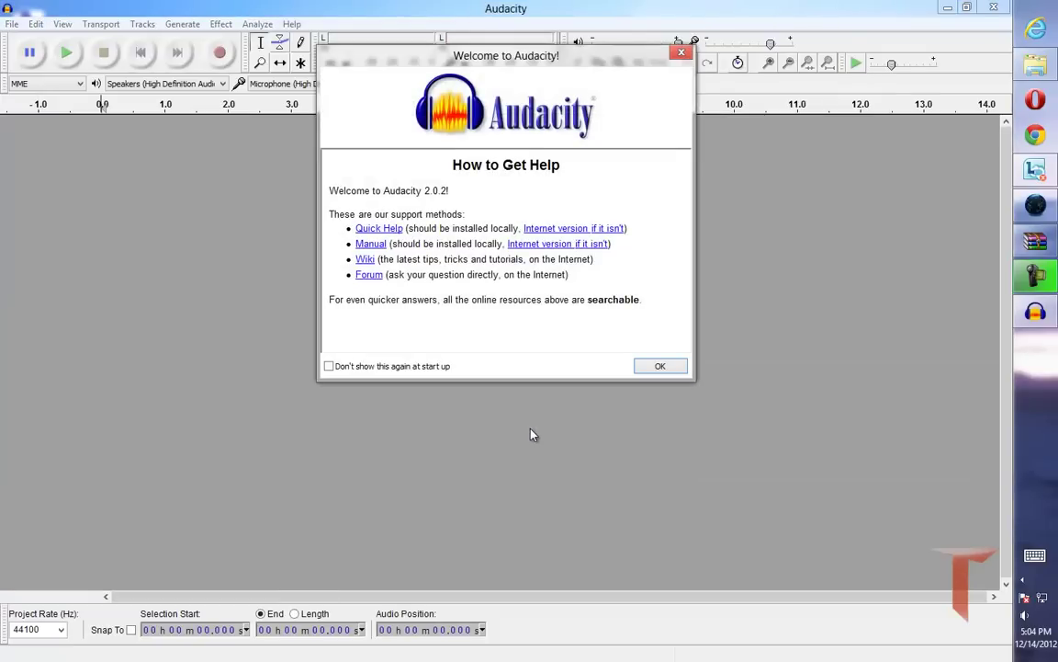
Dismiss the welcome message and open the audio file tumblr_m59bpp1wAc1qzlocno1 from the Music folder.
left_click(660, 365)
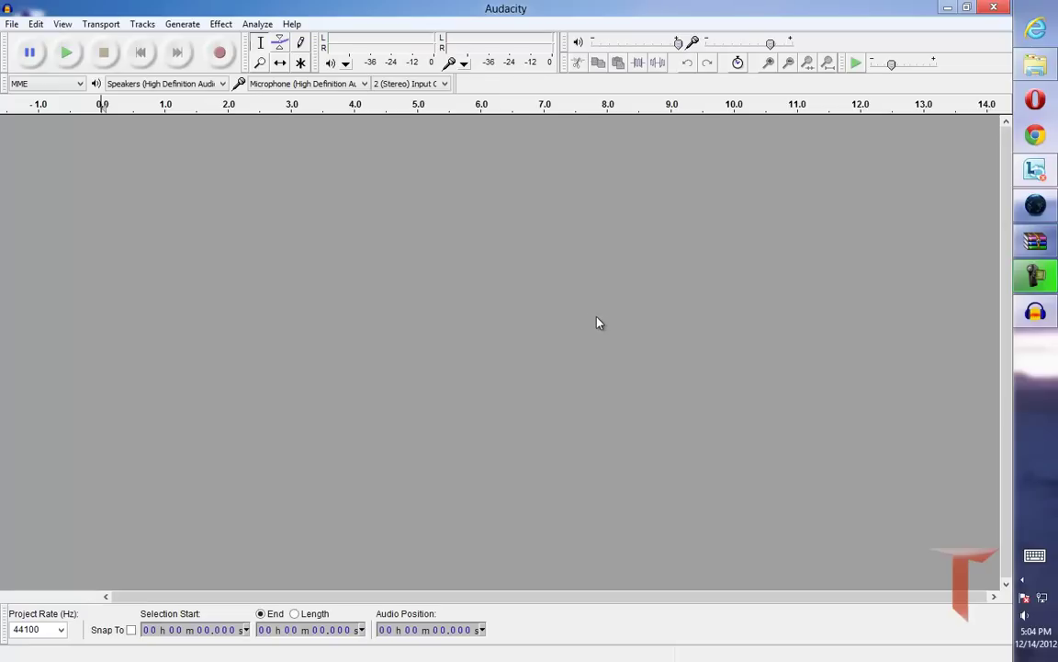
left_click(11, 24)
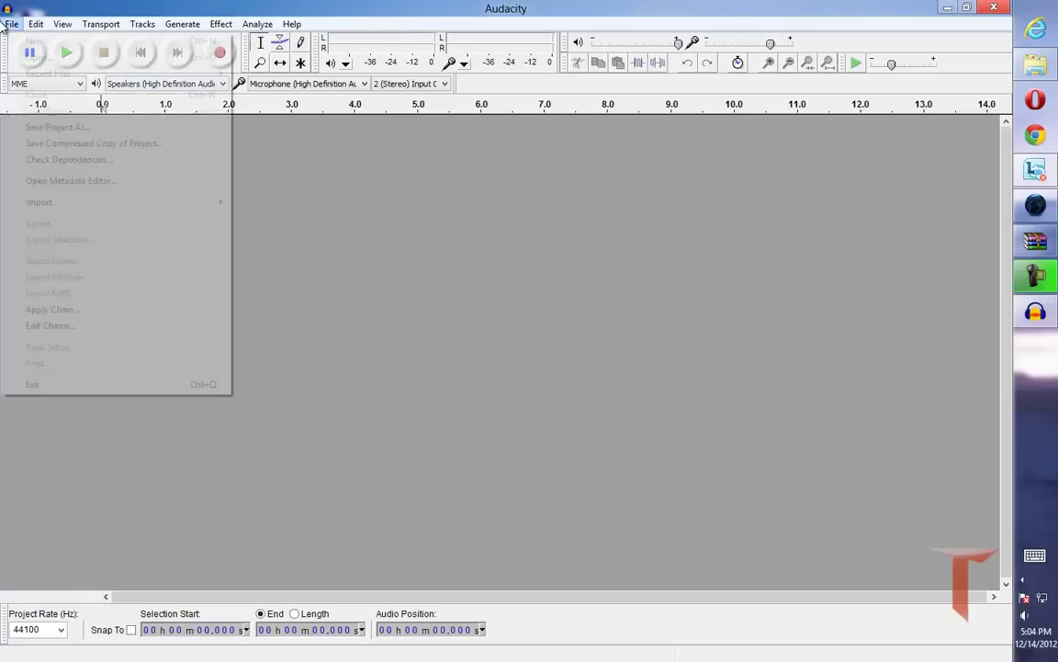
left_click(16, 59)
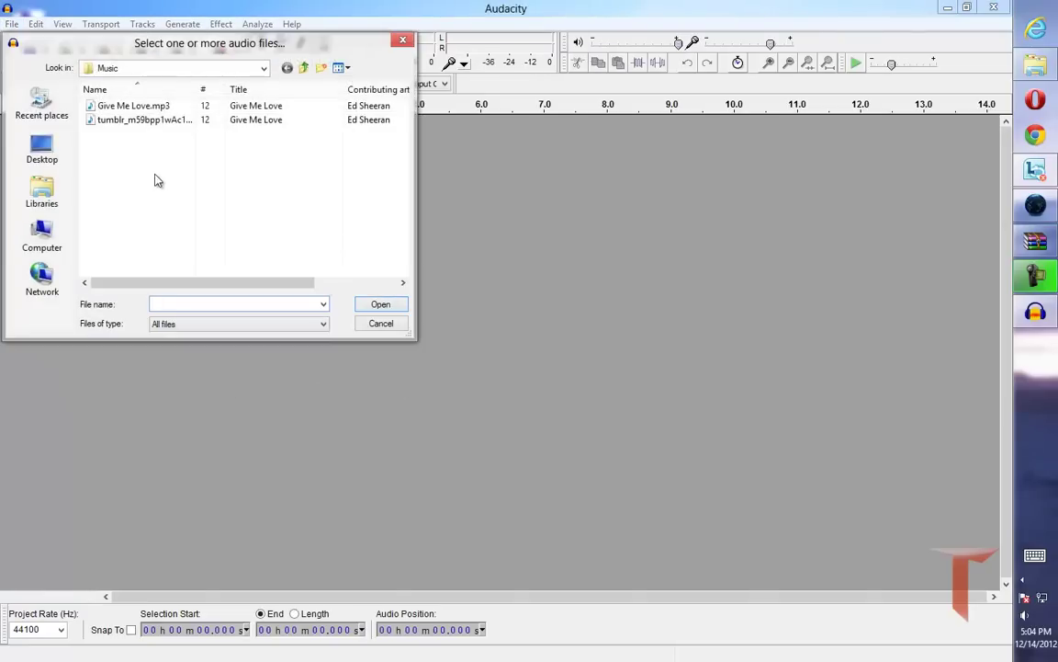
left_click(160, 123)
double_click(160, 121)
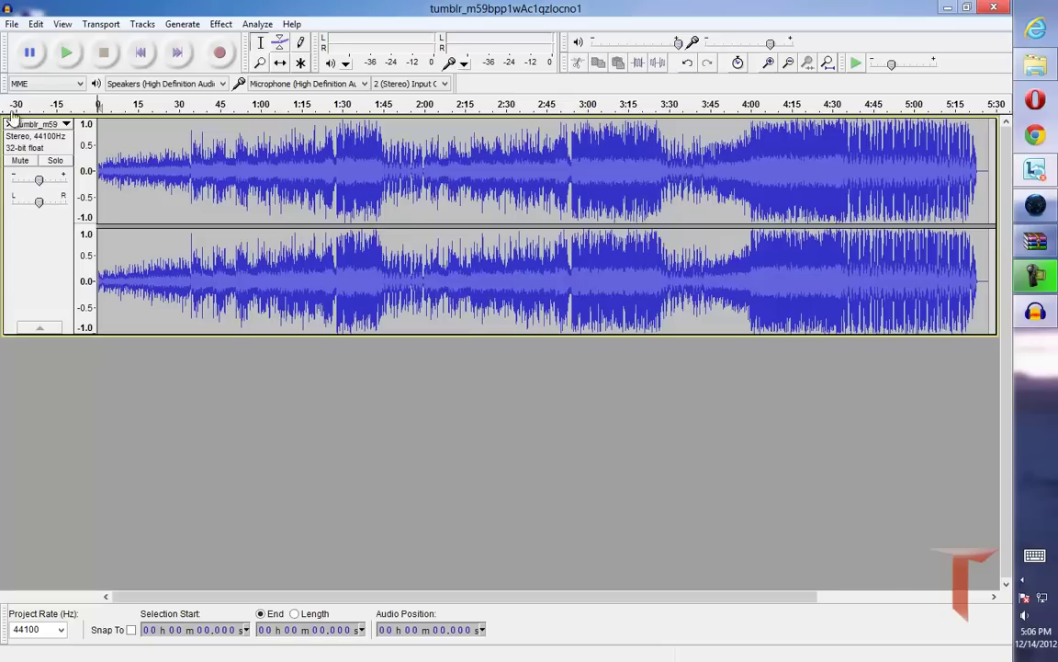
Split the stereo track into separate left-channel and right-channel tracks.
left_click(66, 125)
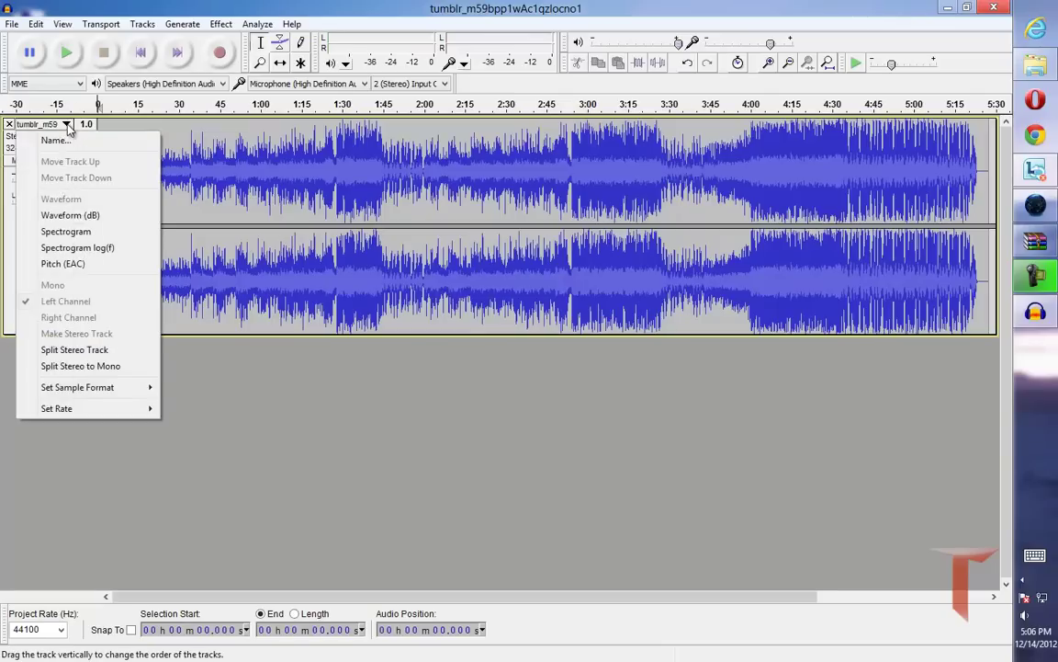
left_click(76, 351)
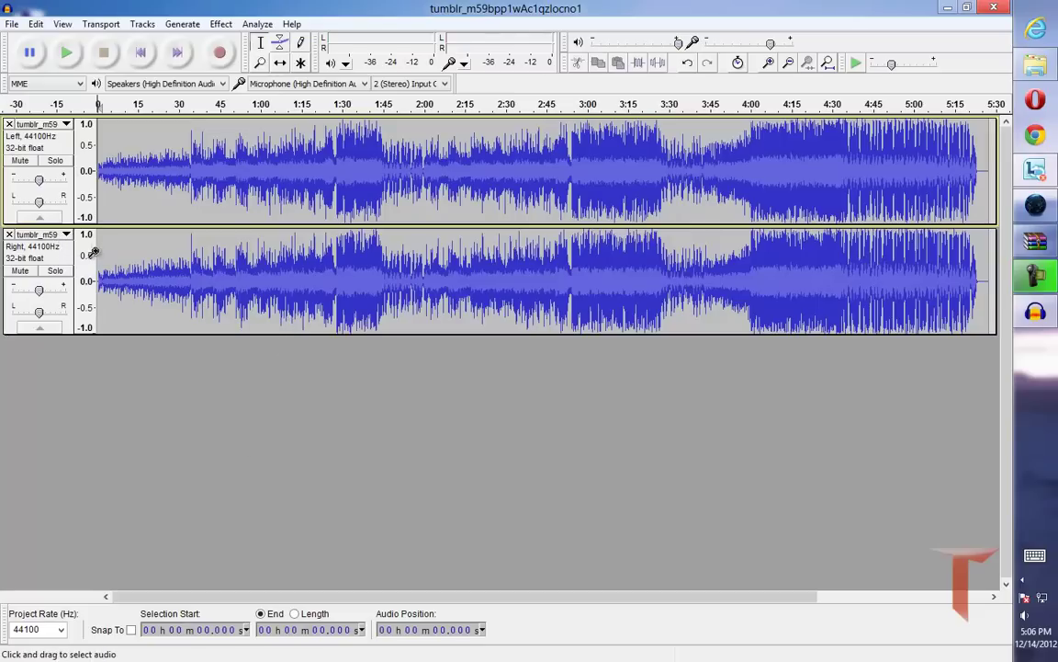
left_click(39, 234)
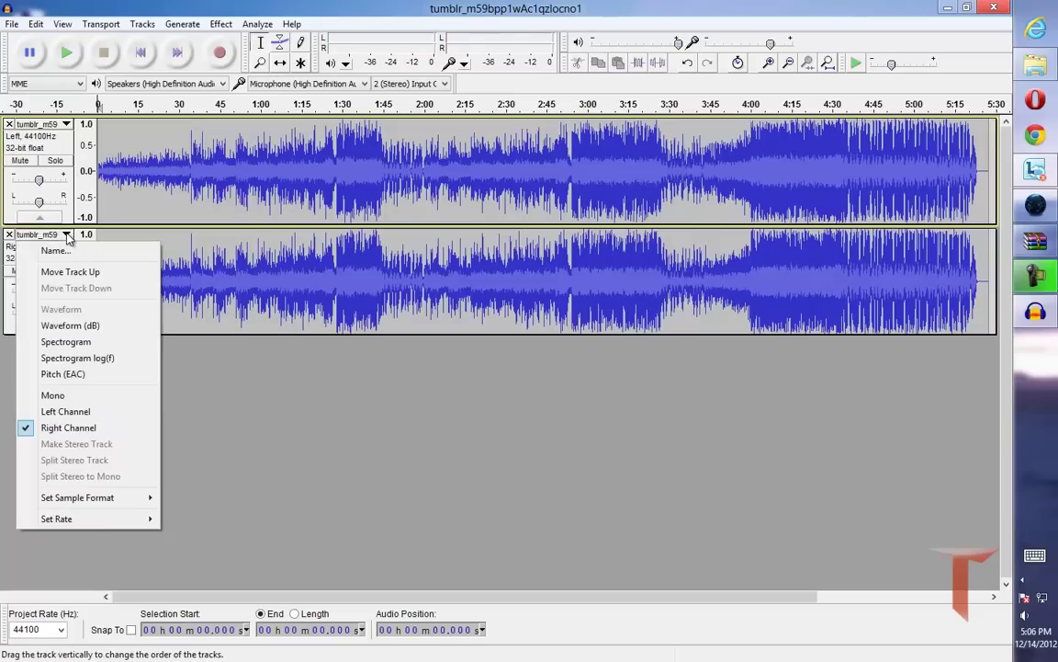
left_click(156, 265)
key("ctrl+a")
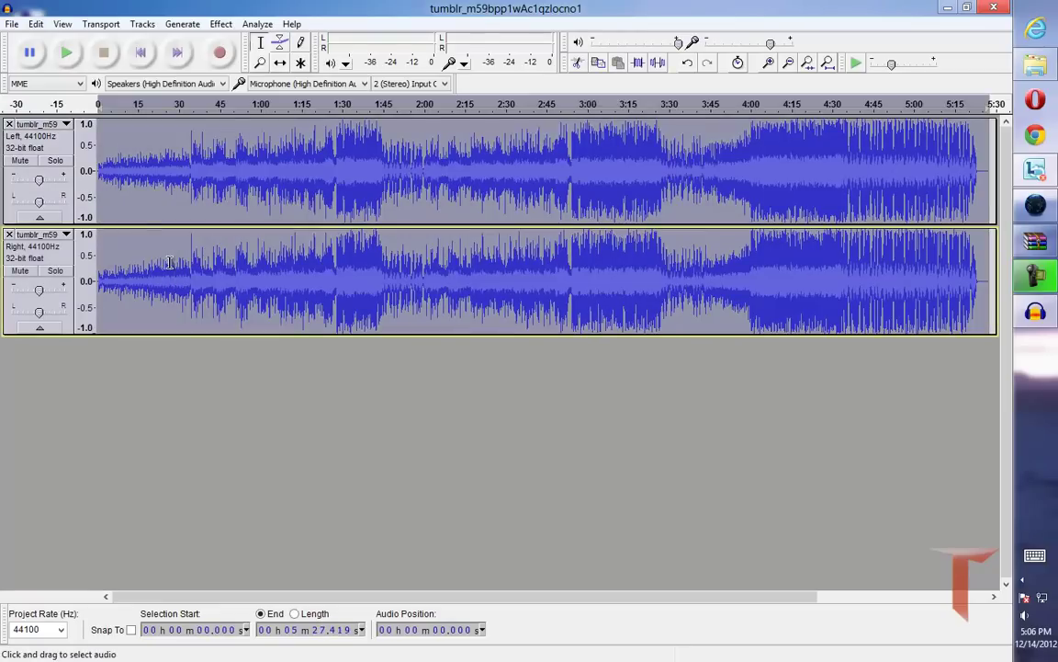
left_click(162, 264)
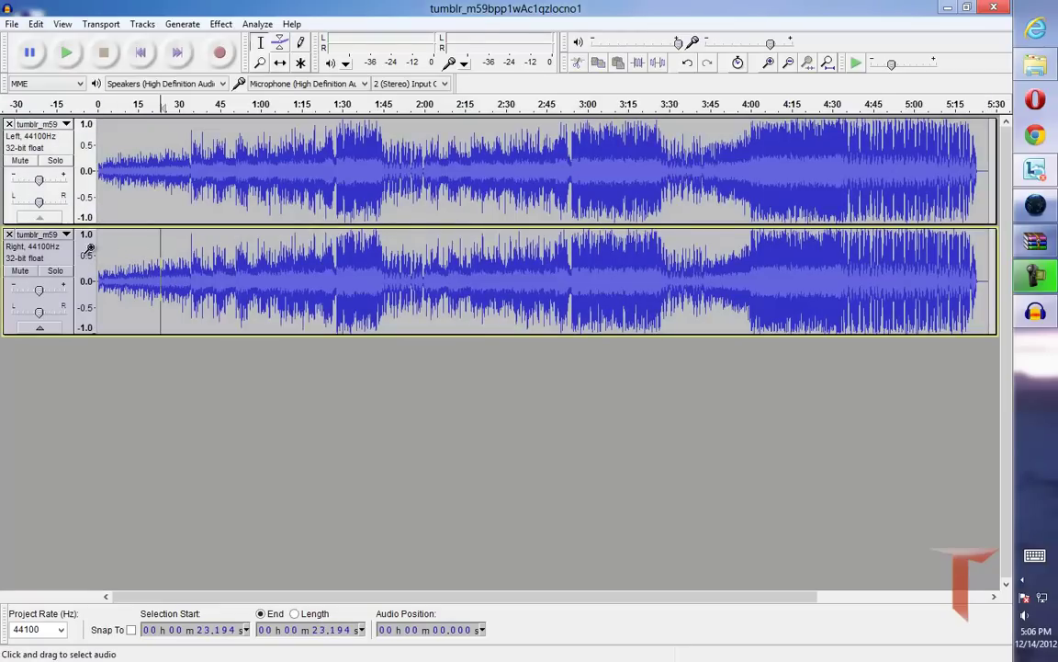
Select the entire right-channel track and apply the Invert effect to it.
left_click(66, 234)
left_click(67, 234)
left_click(80, 235)
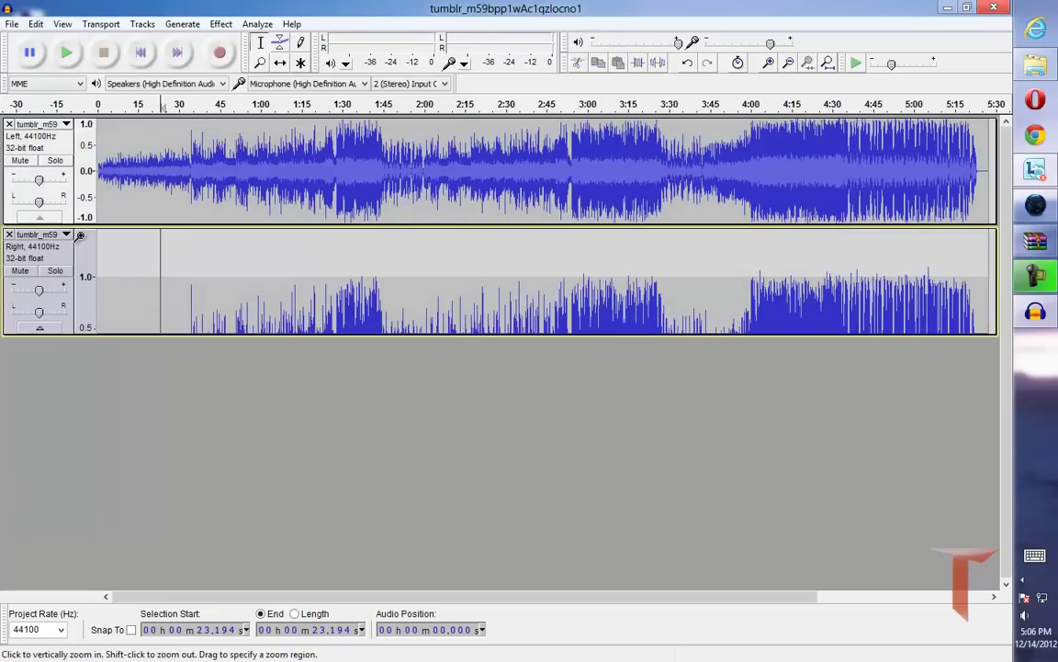
left_click(80, 235, "shift")
left_click(83, 263)
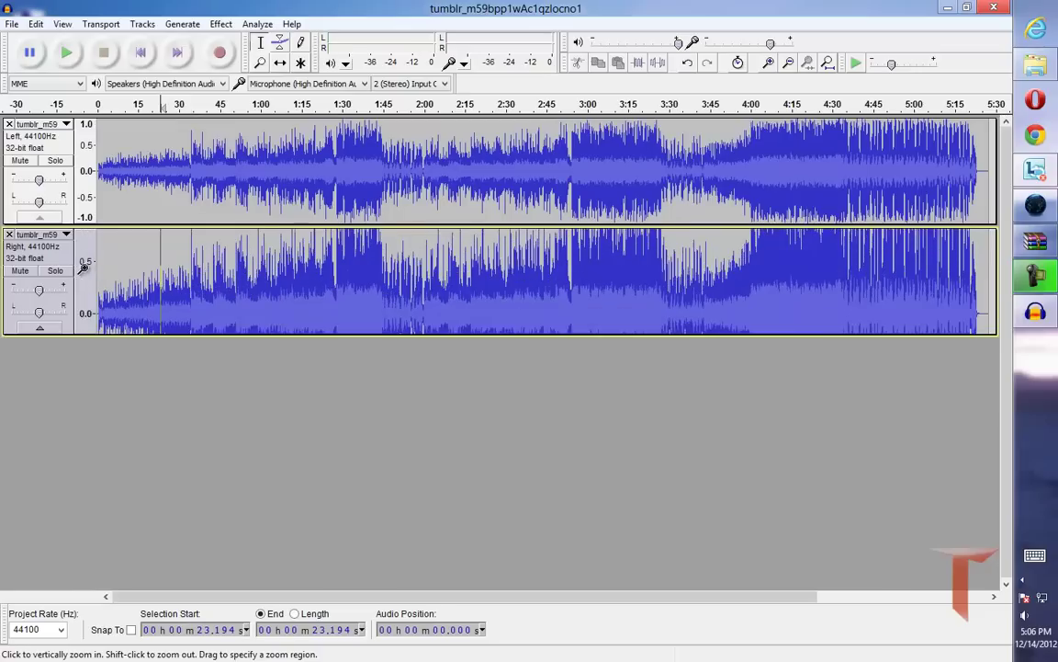
left_click(57, 246)
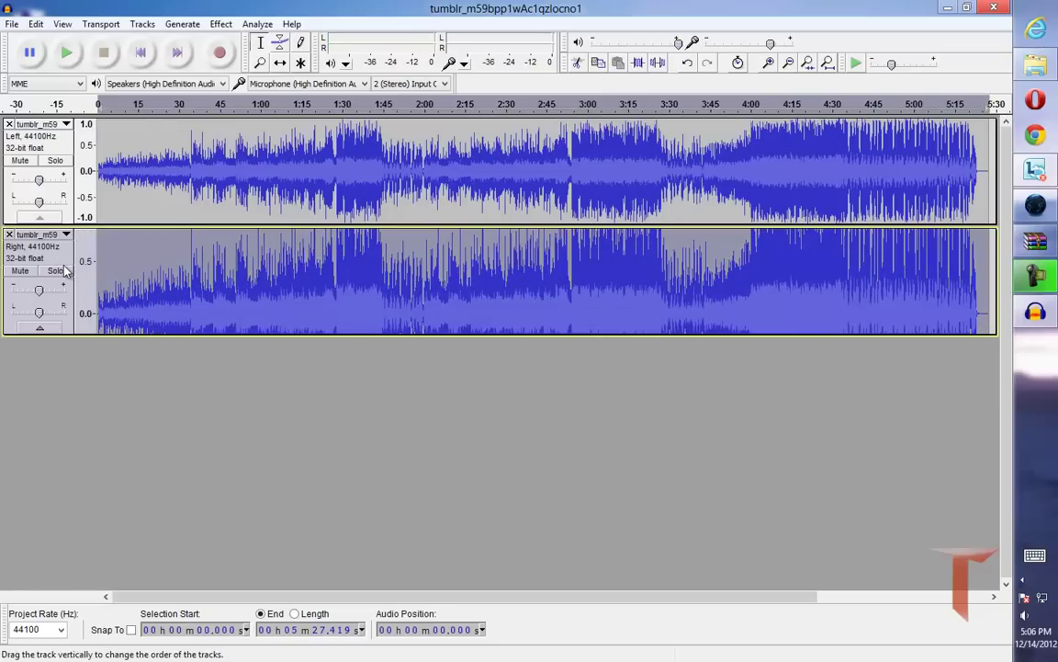
left_click(221, 24)
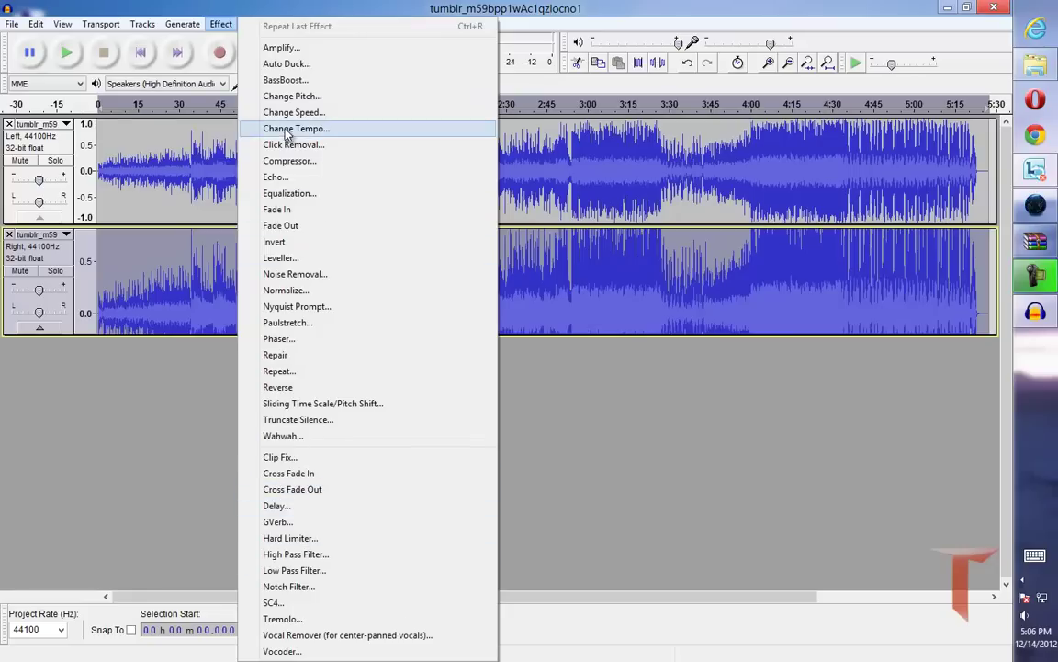
left_click(303, 242)
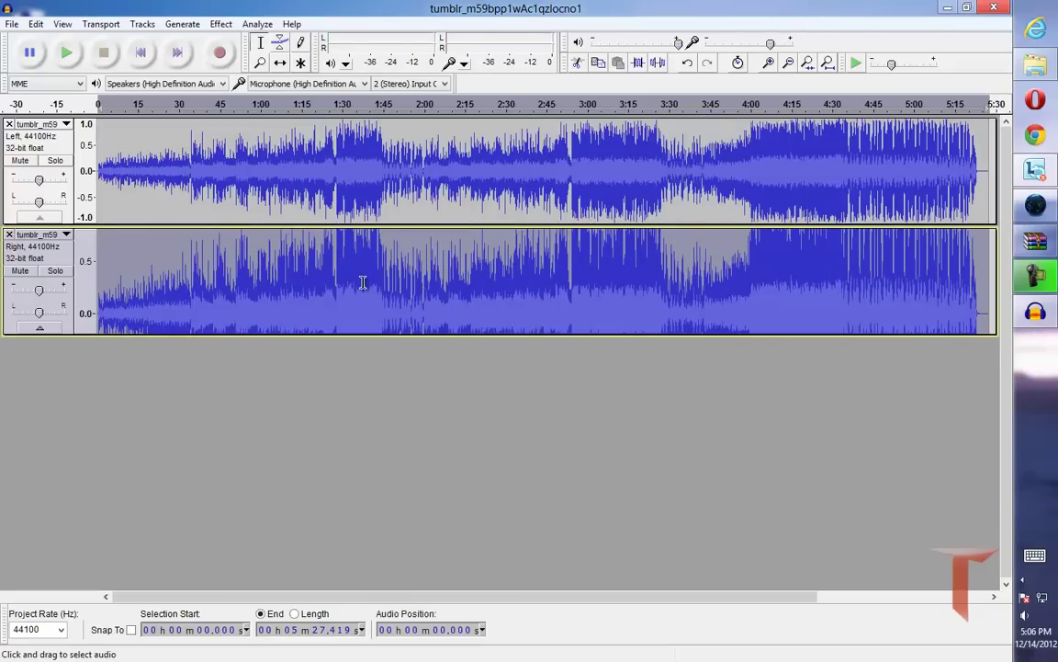
Set both the right-channel and the left-channel track to Mono.
left_click(364, 173)
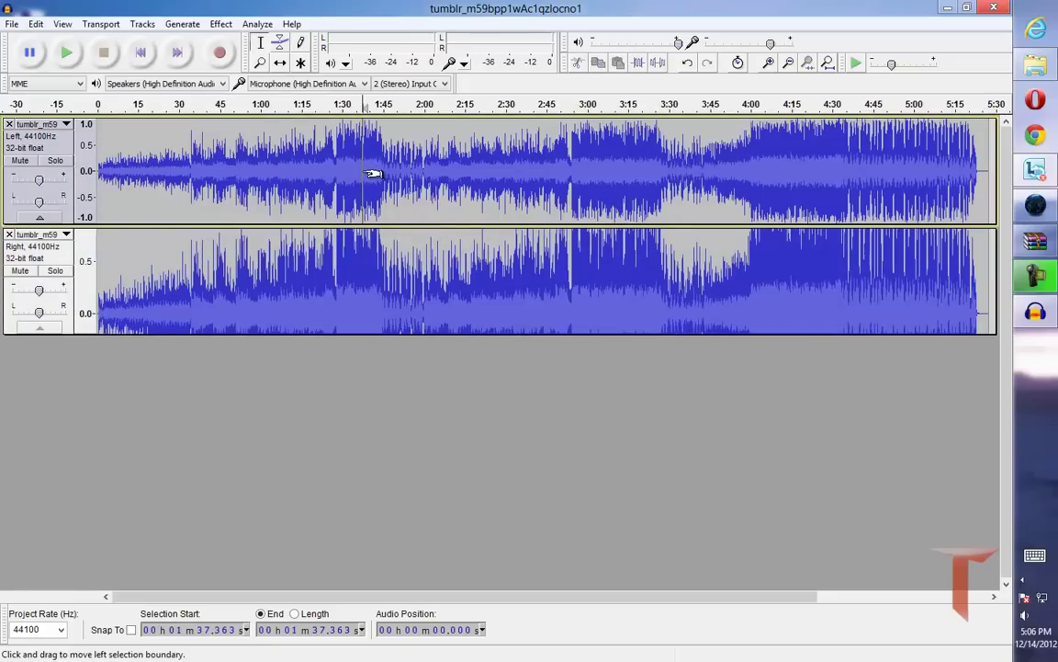
left_click(375, 315)
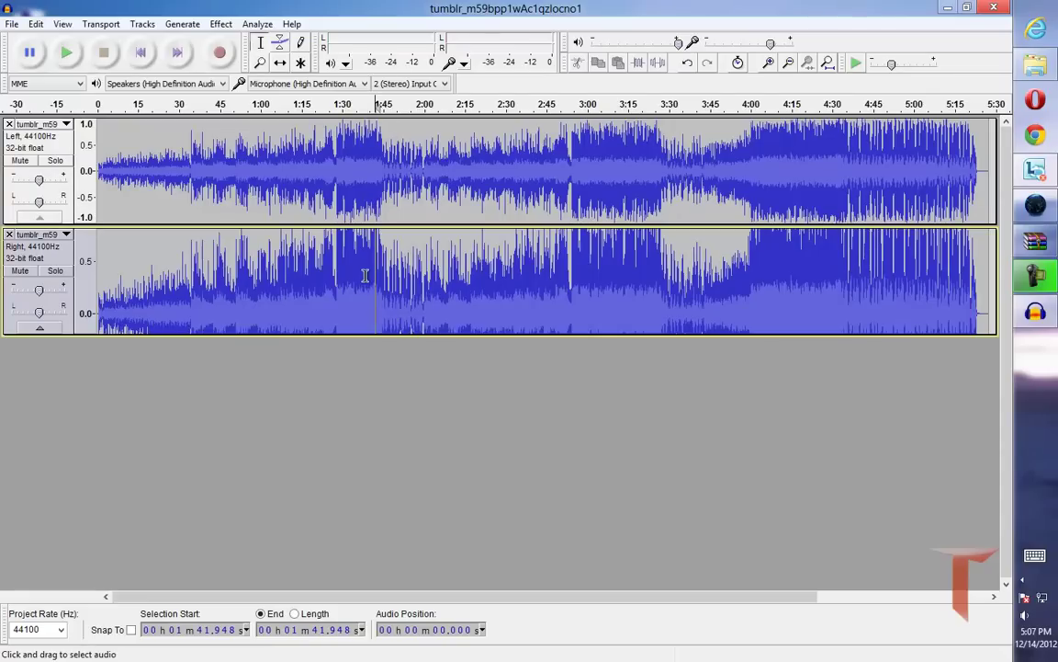
left_click(55, 235)
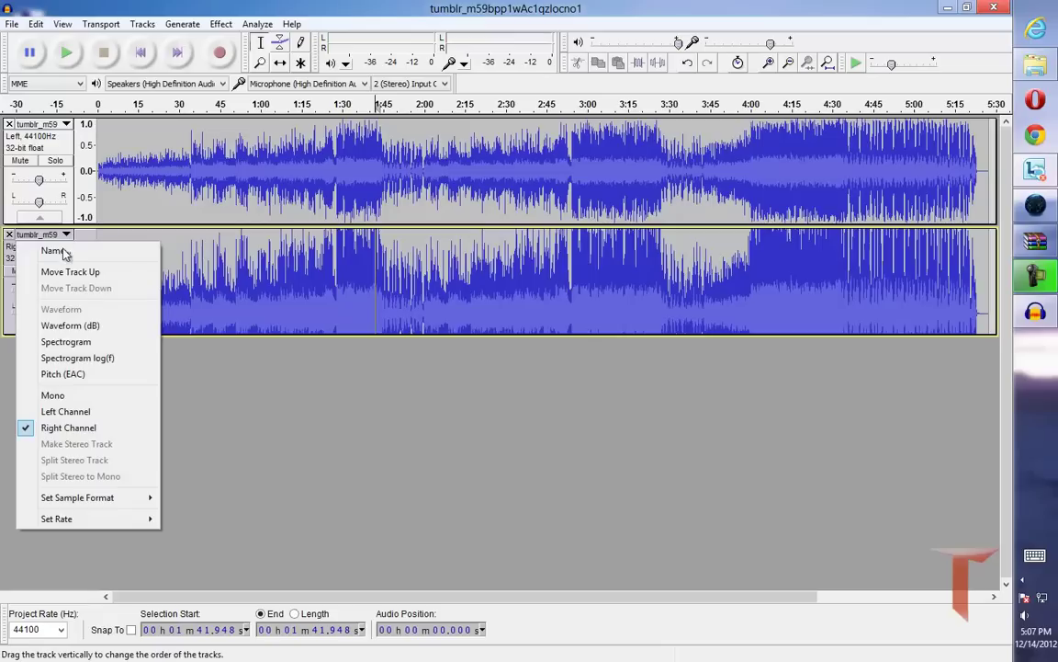
left_click(52, 395)
left_click(59, 124)
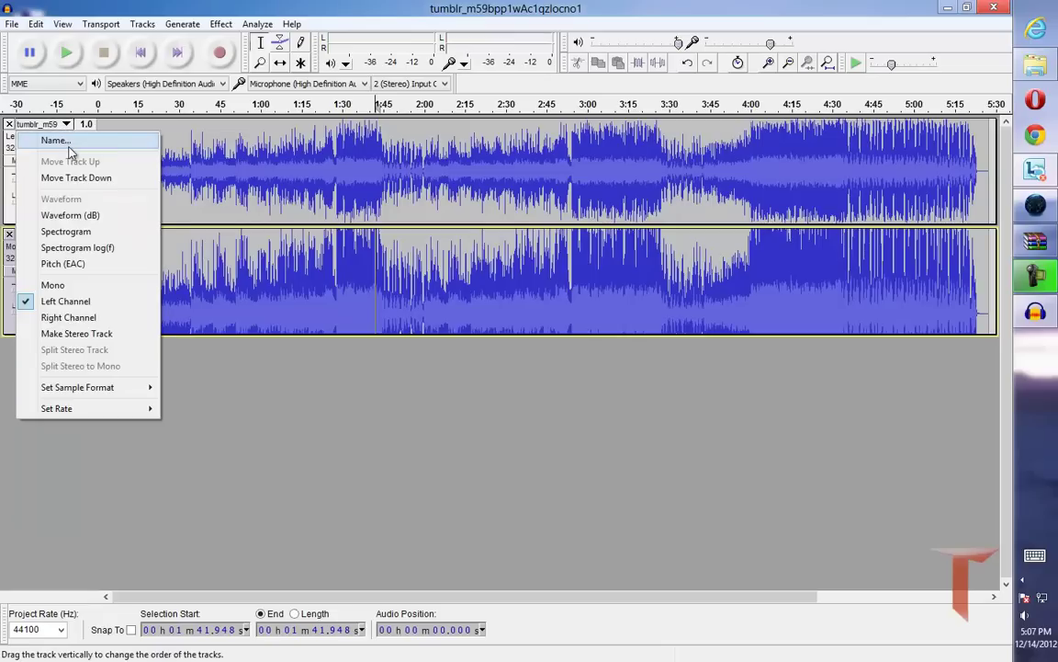
left_click(48, 285)
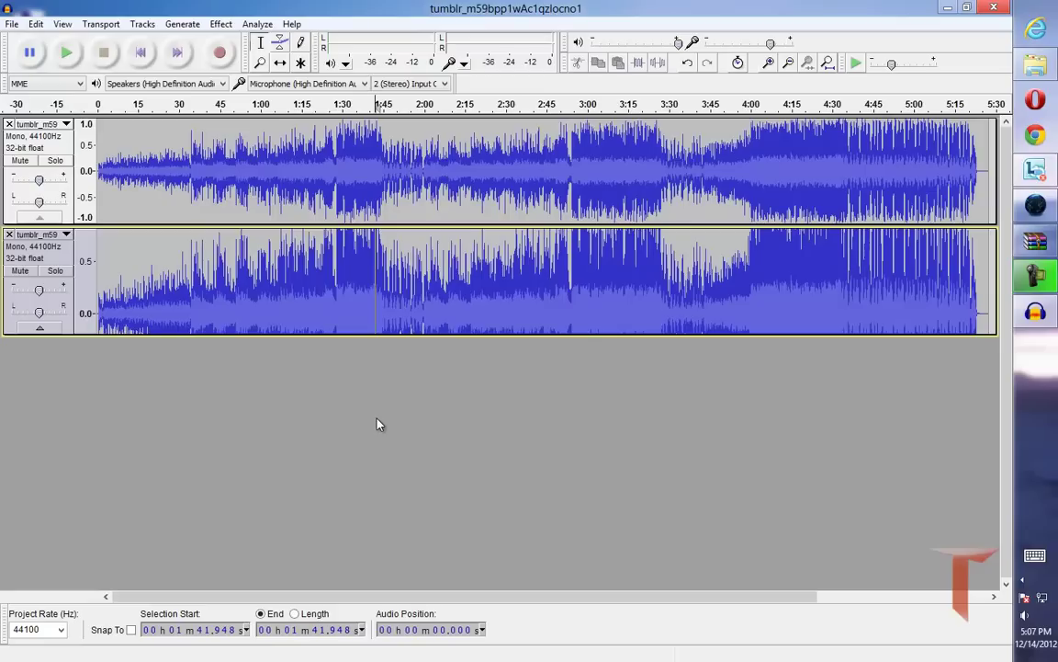
Delete all audio from both mono tracks and create a new empty project.
key("ctrl+a")
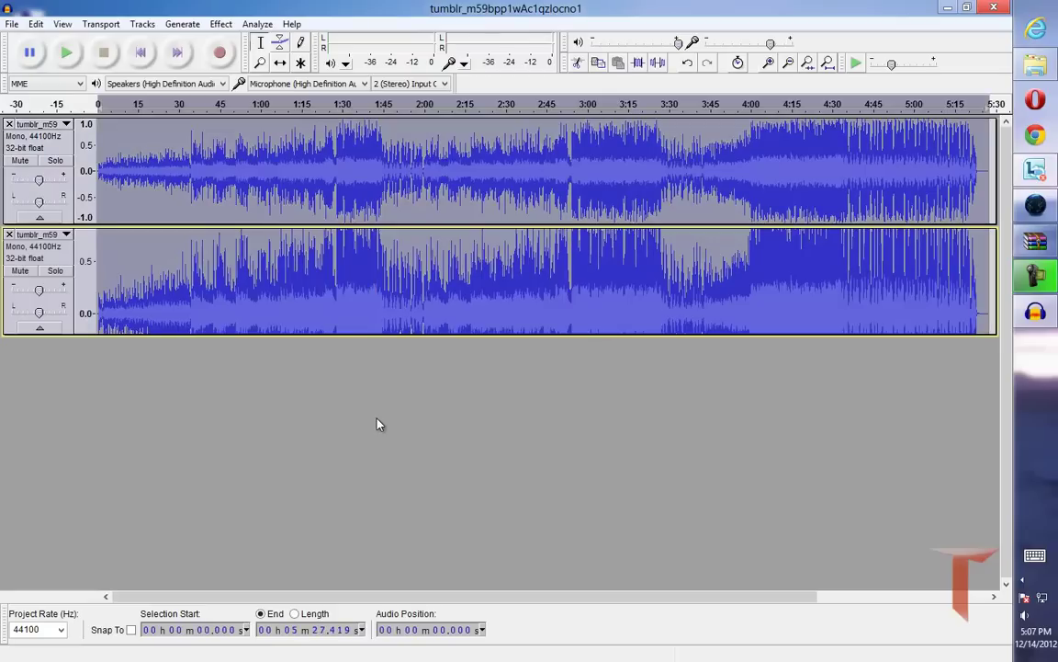
key("Delete")
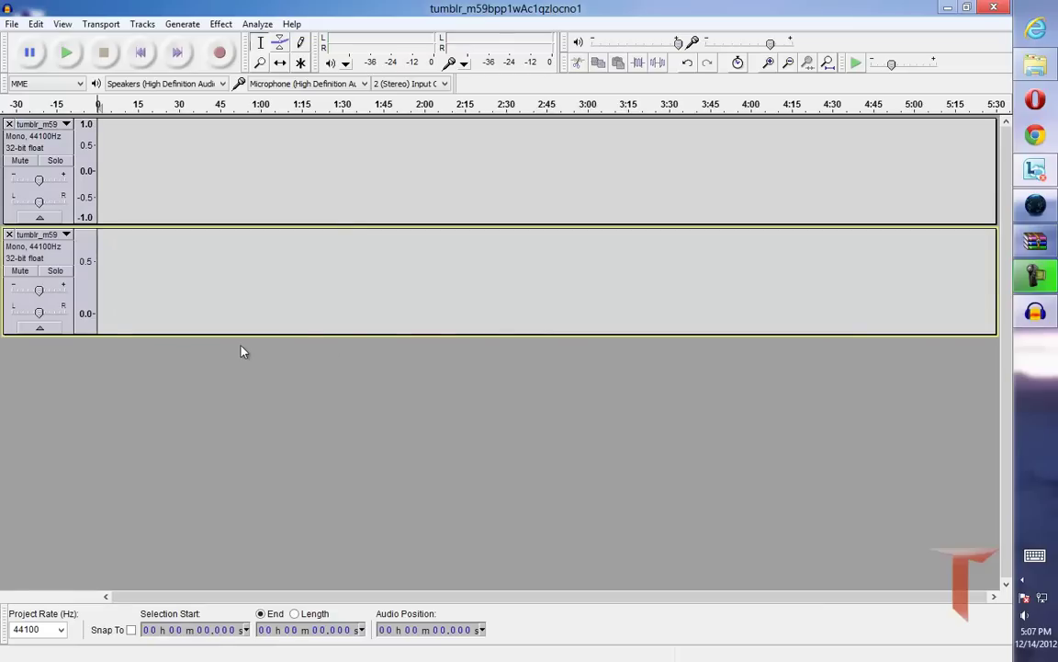
left_click(12, 24)
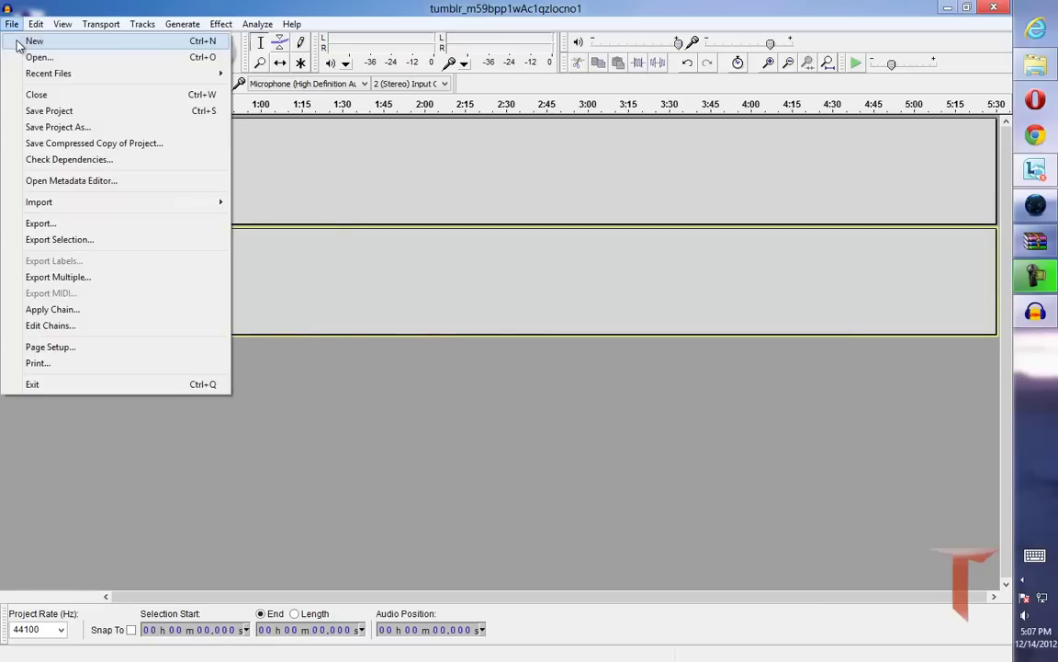
left_click(17, 42)
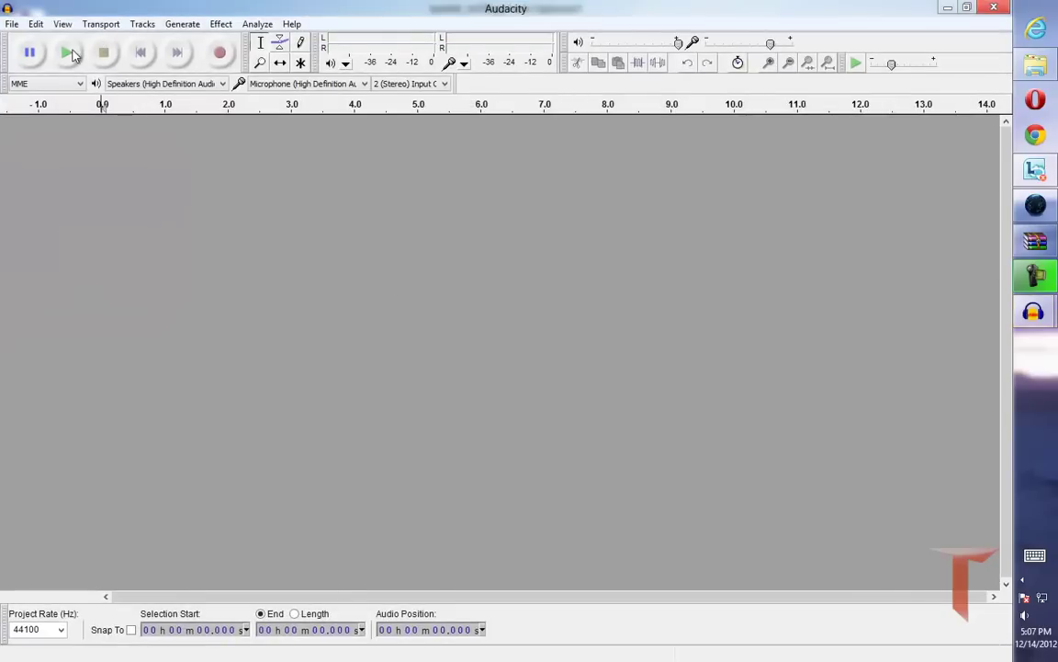
Open the audio file tumblr_m59bpp1wAc1qzlocno1 from the Music folder in the new project.
left_click(11, 24)
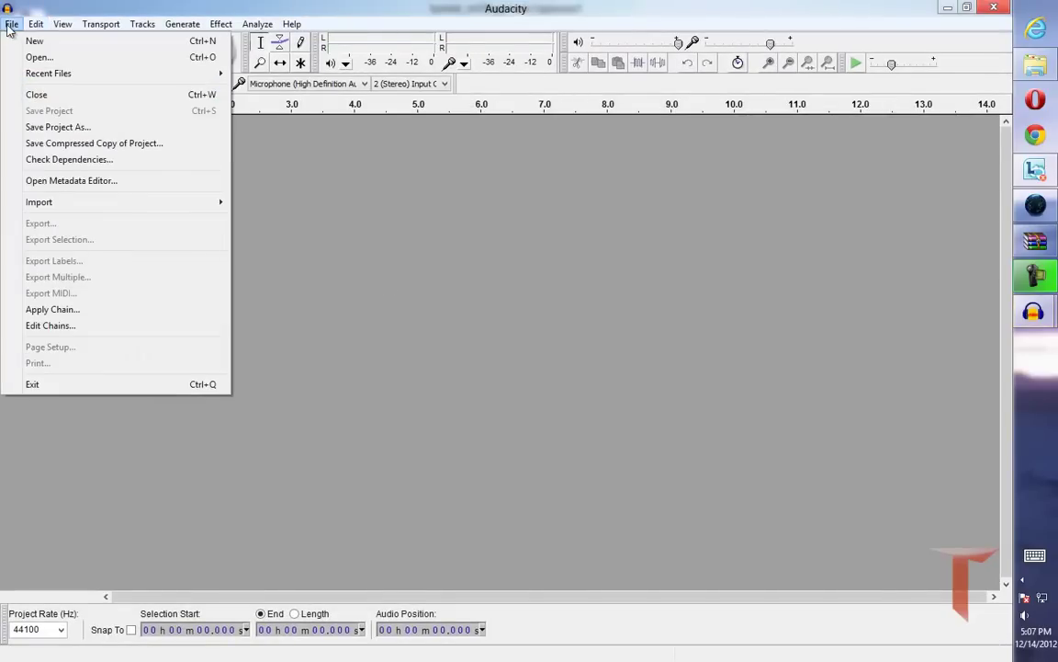
left_click(7, 61)
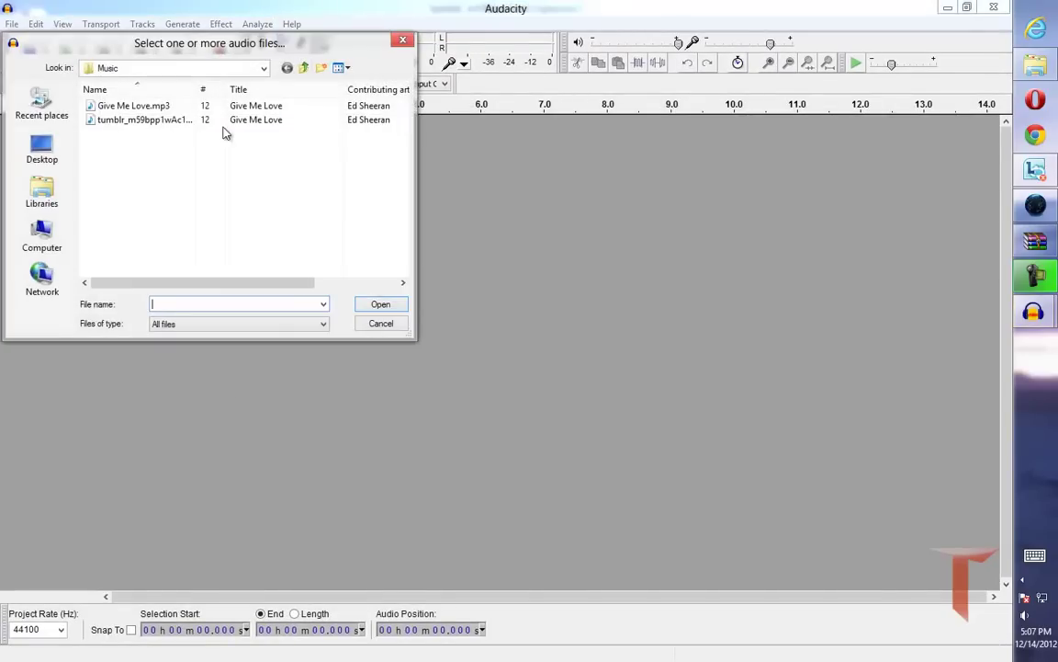
double_click(223, 119)
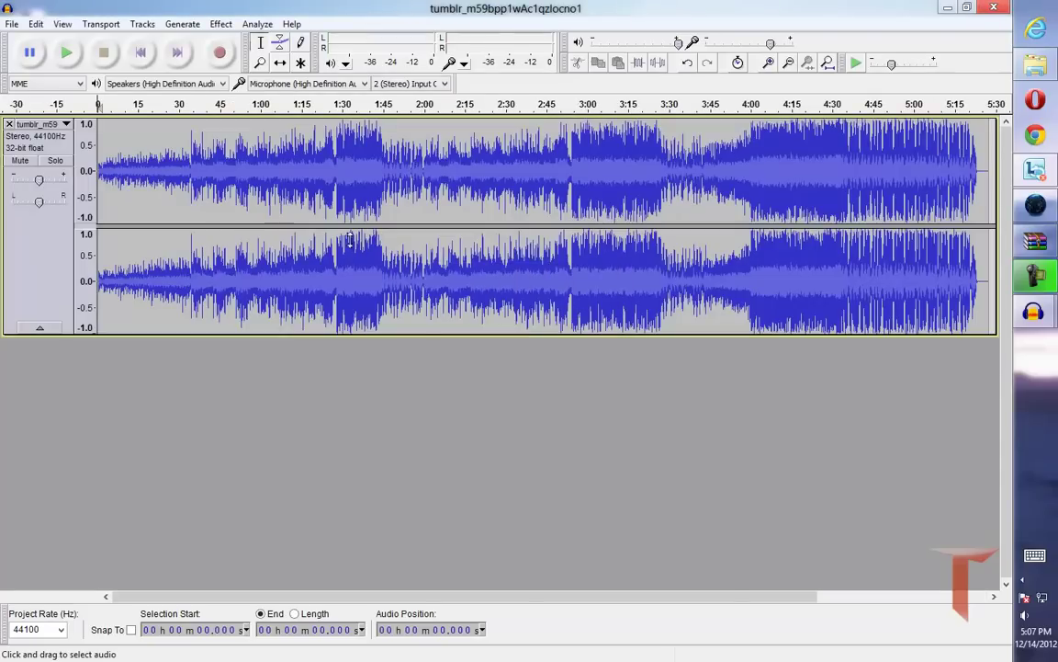
Apply the Vocal Remover effect to the whole stereo track with Remove vocals and Simple (entire spectrum).
left_click(227, 25)
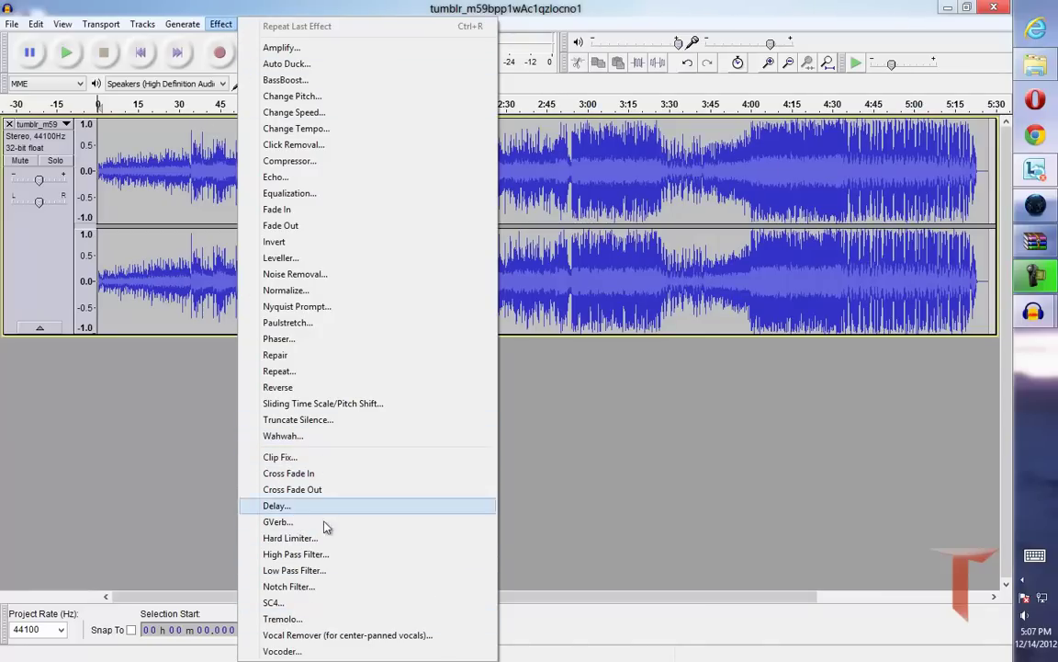
left_click(333, 636)
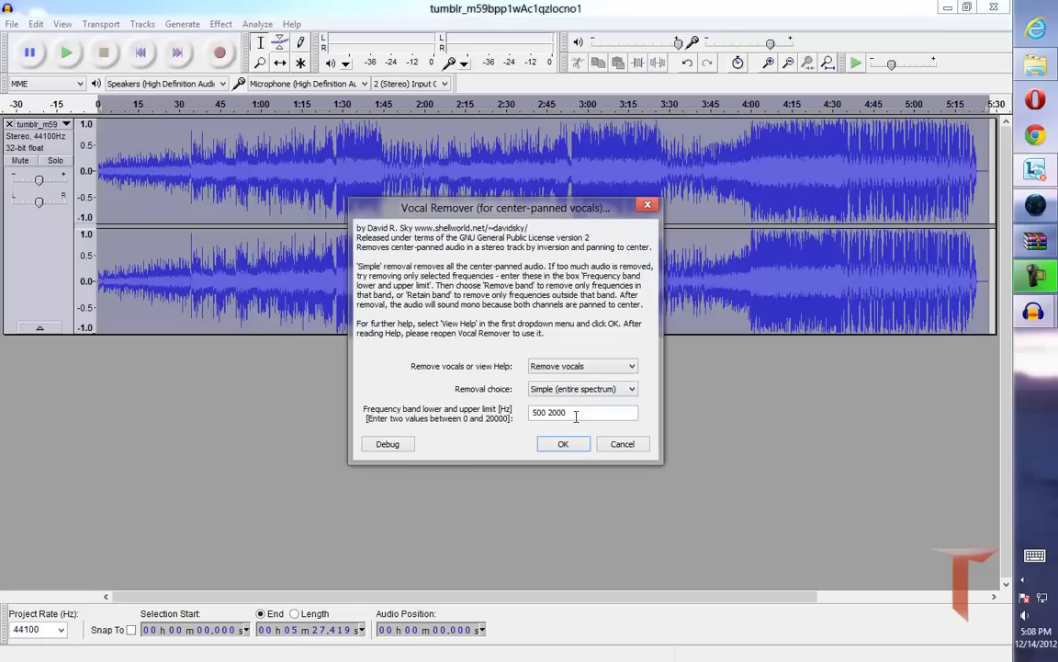
left_click(568, 444)
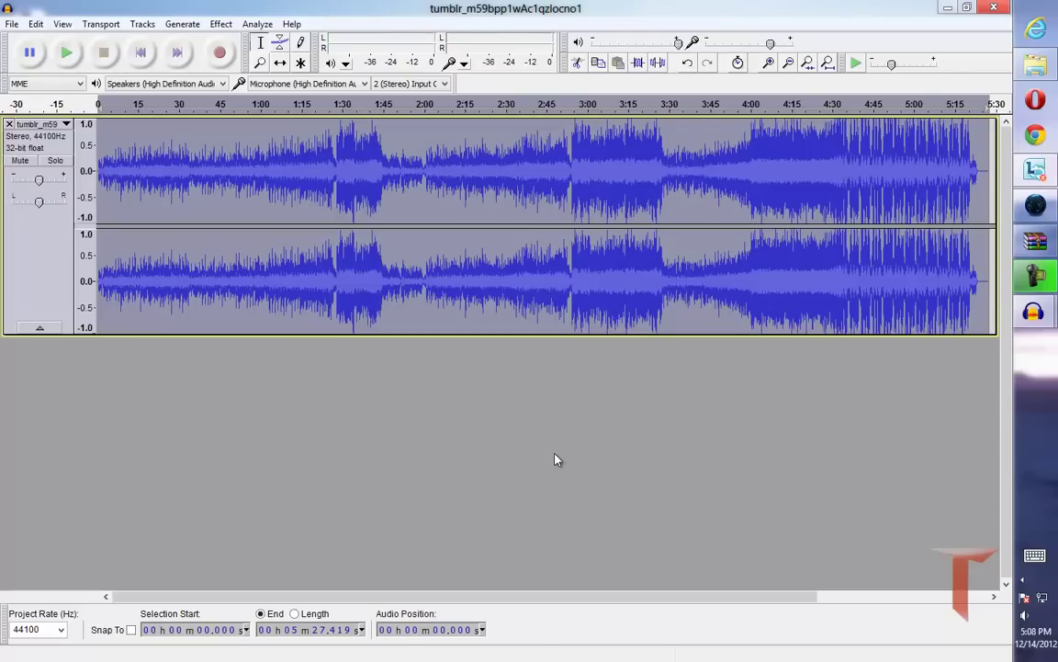
left_click(554, 464)
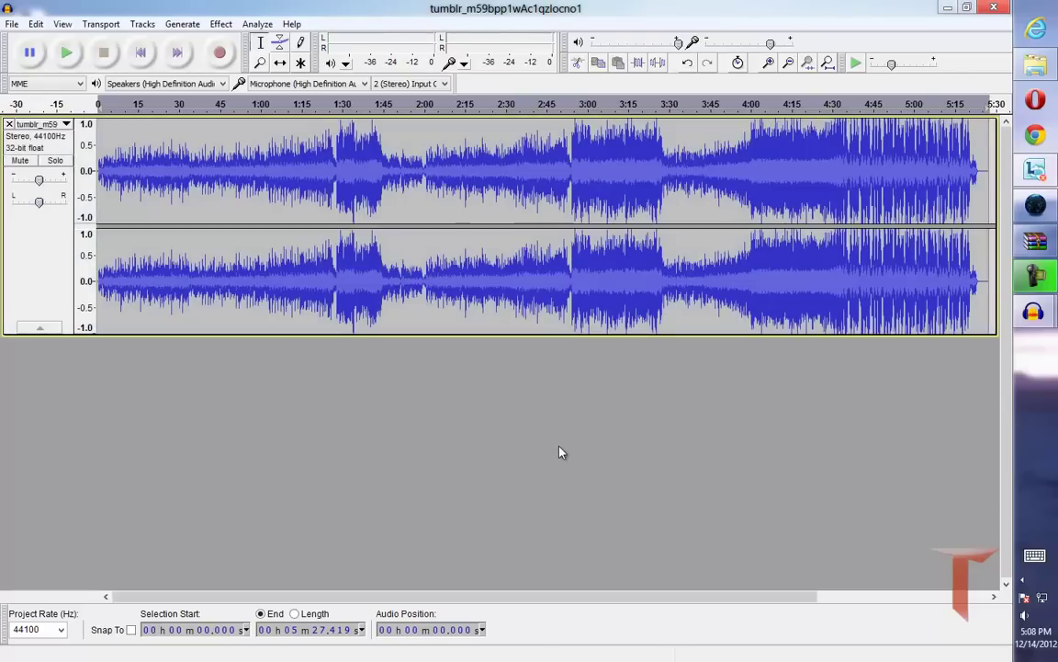
Place the playback cursor at the very start of the processed stereo track.
left_click(60, 124)
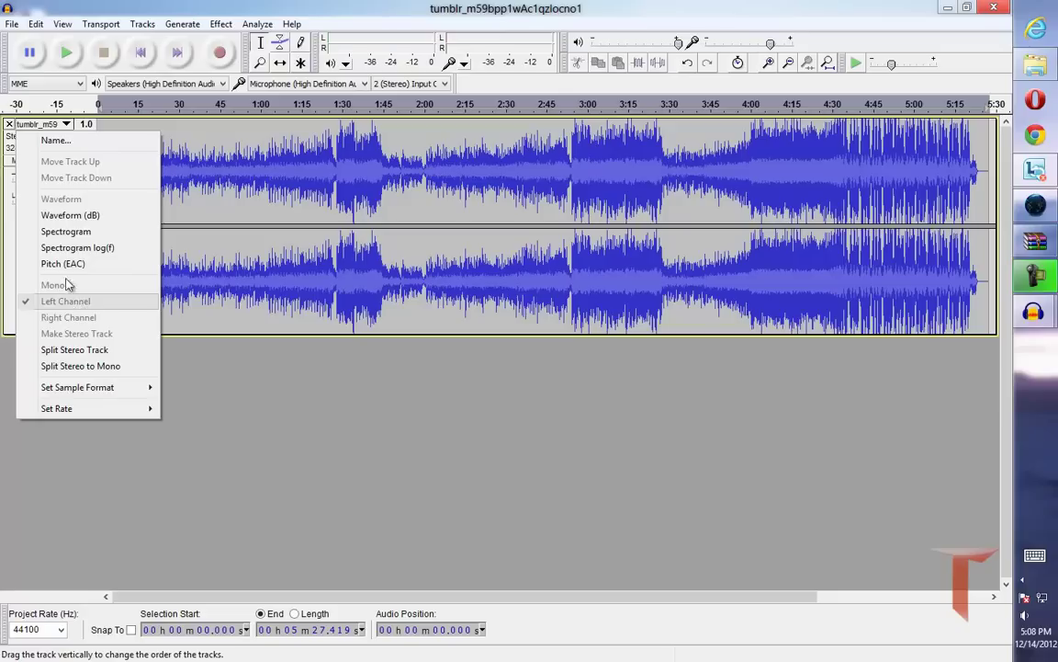
left_click(353, 455)
left_click(272, 280)
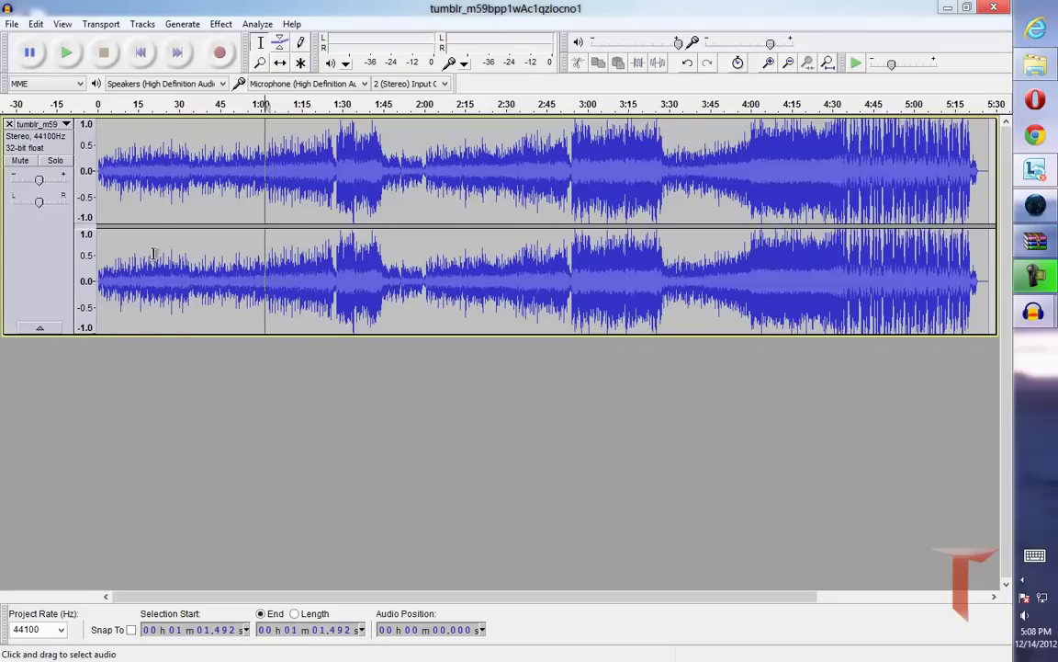
left_click(123, 237)
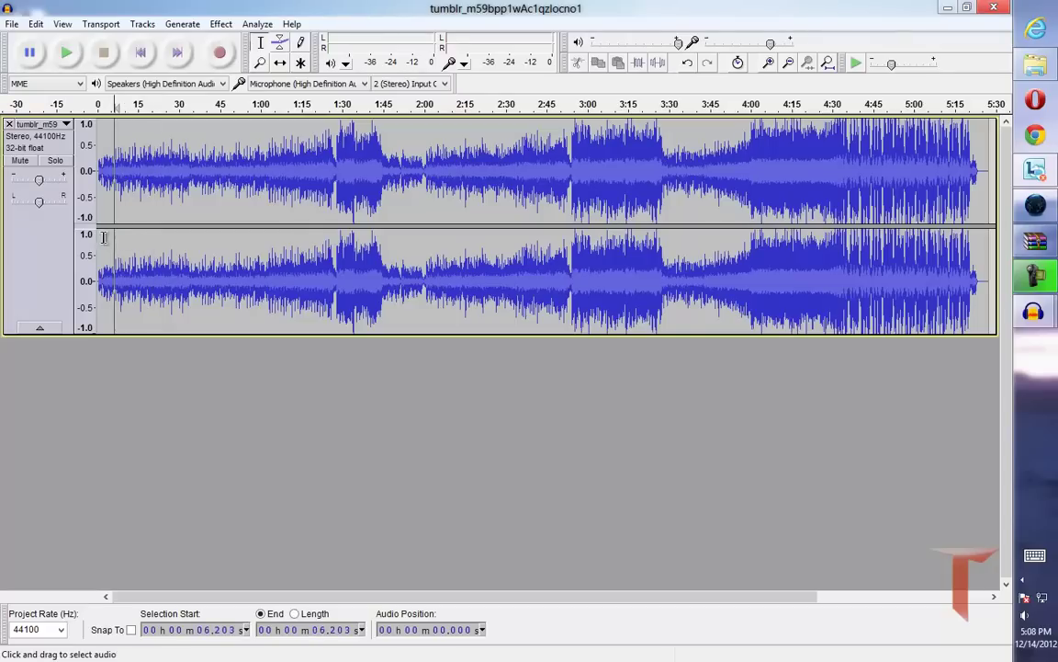
left_click(103, 239)
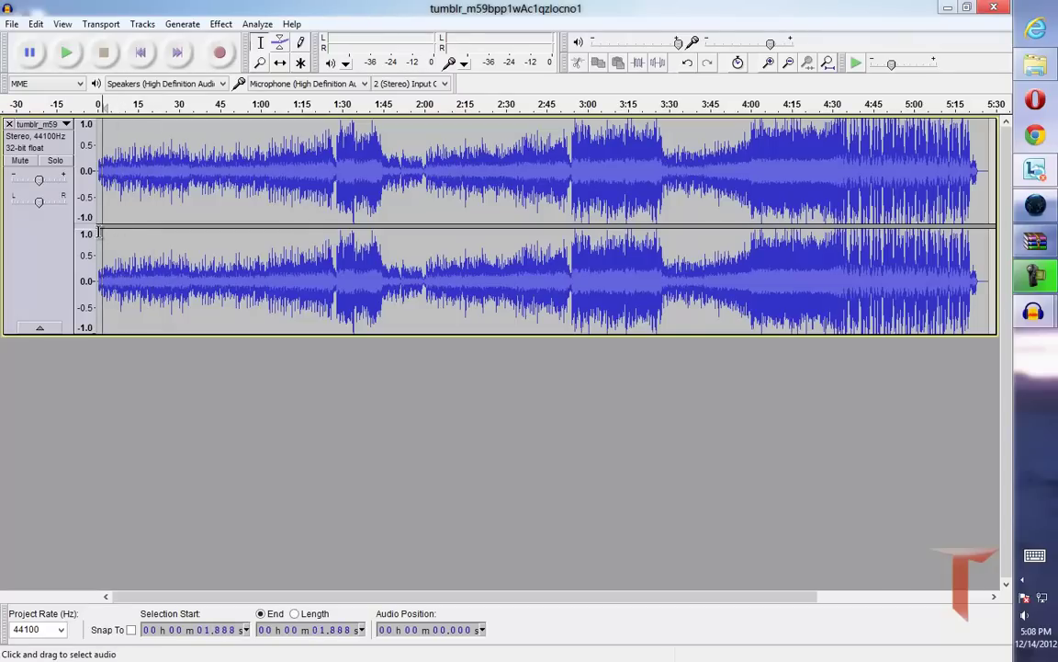
left_click(98, 237)
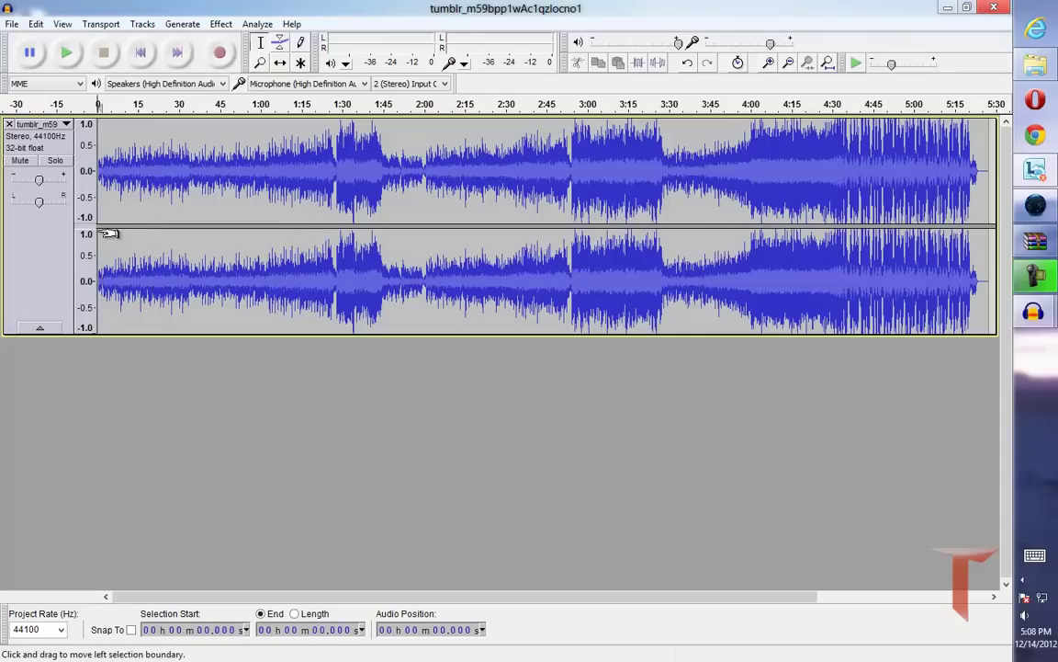
Switch to File Explorer's Music folder, play the original tumblr_m59bpp1wAc1qzlocno1 song in Windows Media Player, skip ahead to listen, and close the player.
left_click(1036, 65)
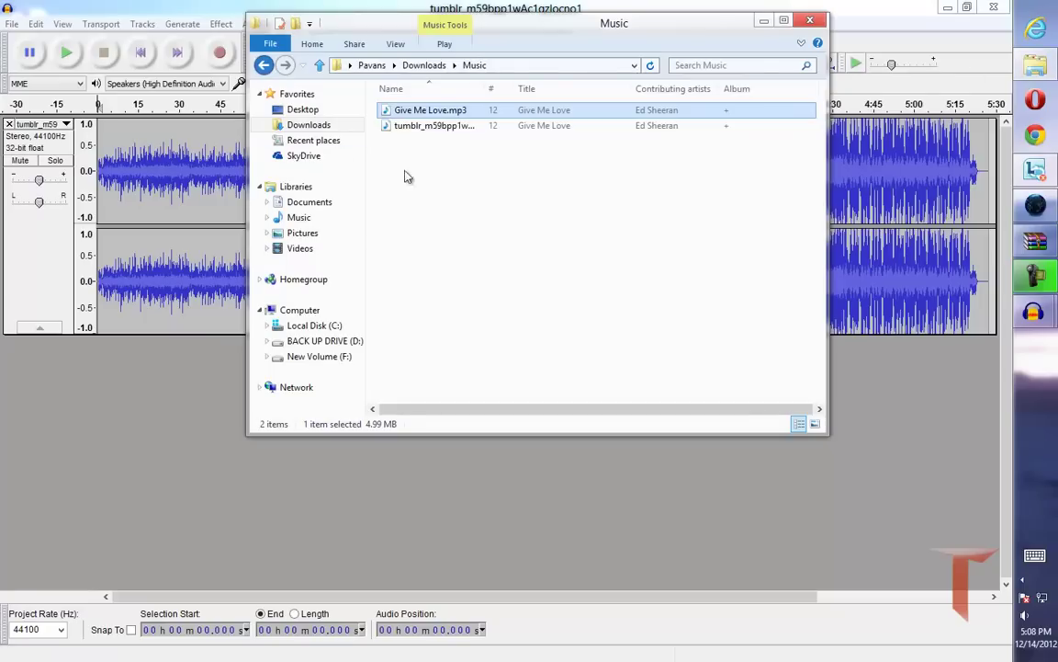
left_click(436, 128)
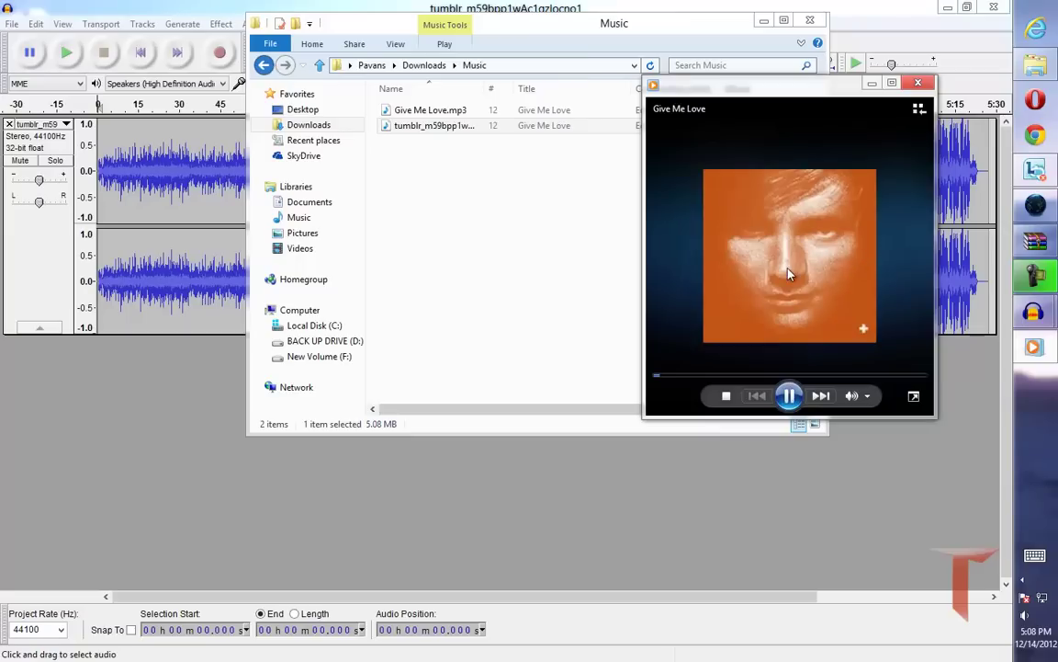
left_click(694, 376)
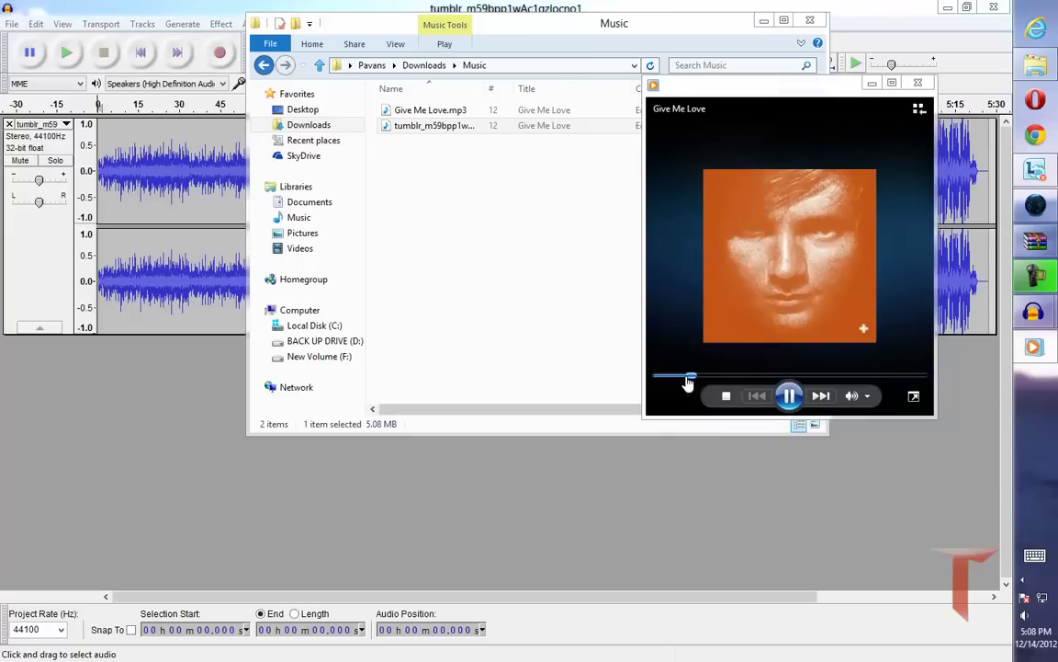
double_click(746, 336)
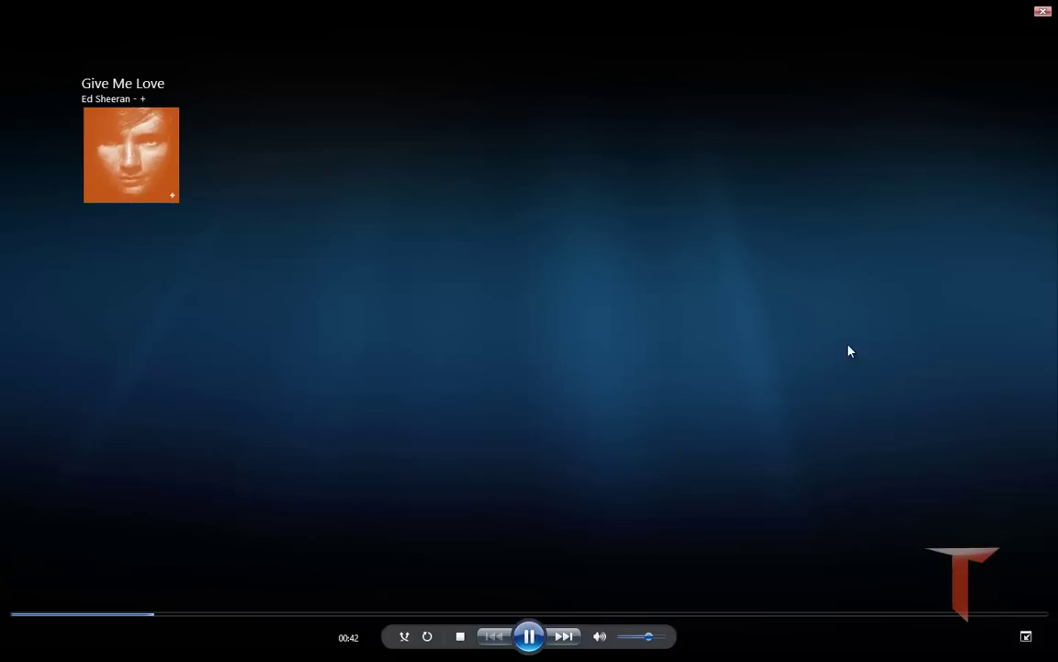
key("Escape")
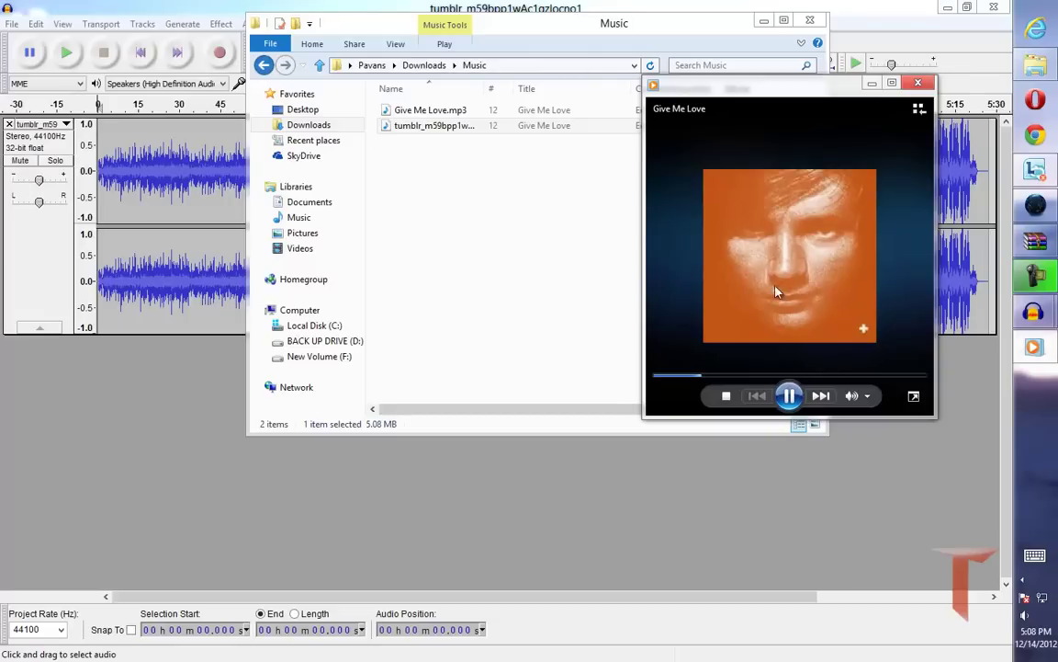
left_click(918, 83)
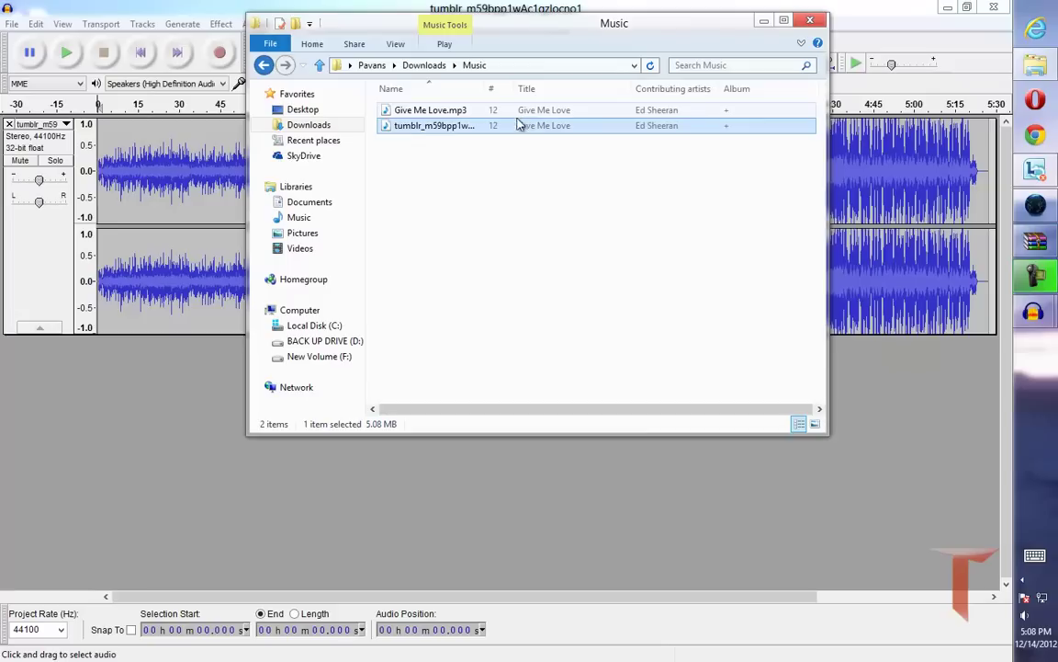
Play Give Me Love.mp3 from the Music folder, skip ahead to listen for vocals, and return to Audacity with the player and folder closed.
left_click(472, 395)
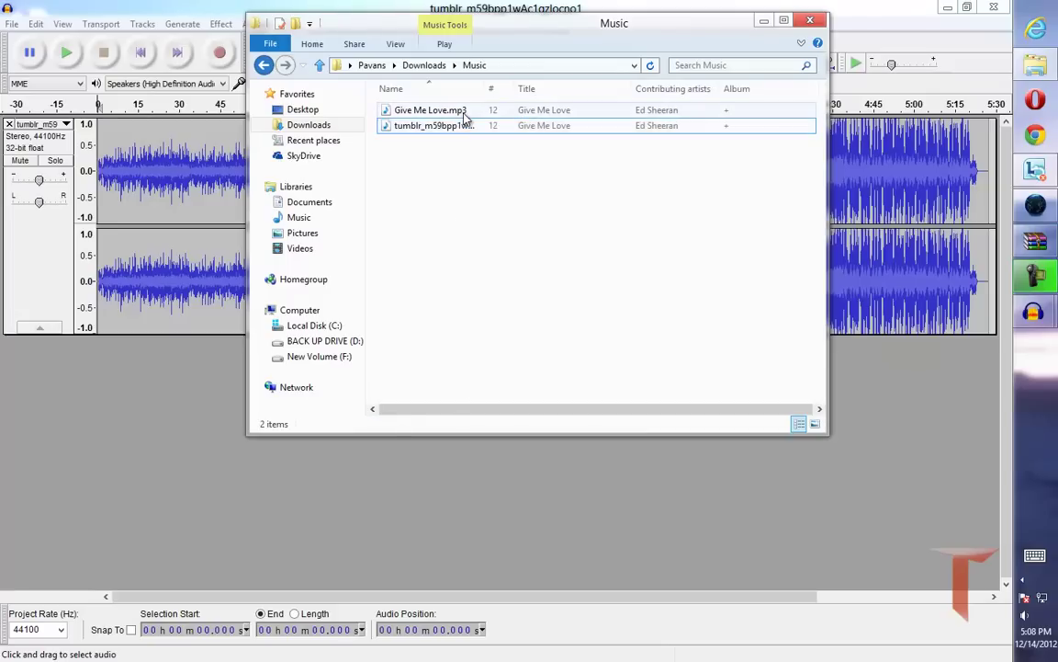
double_click(464, 111)
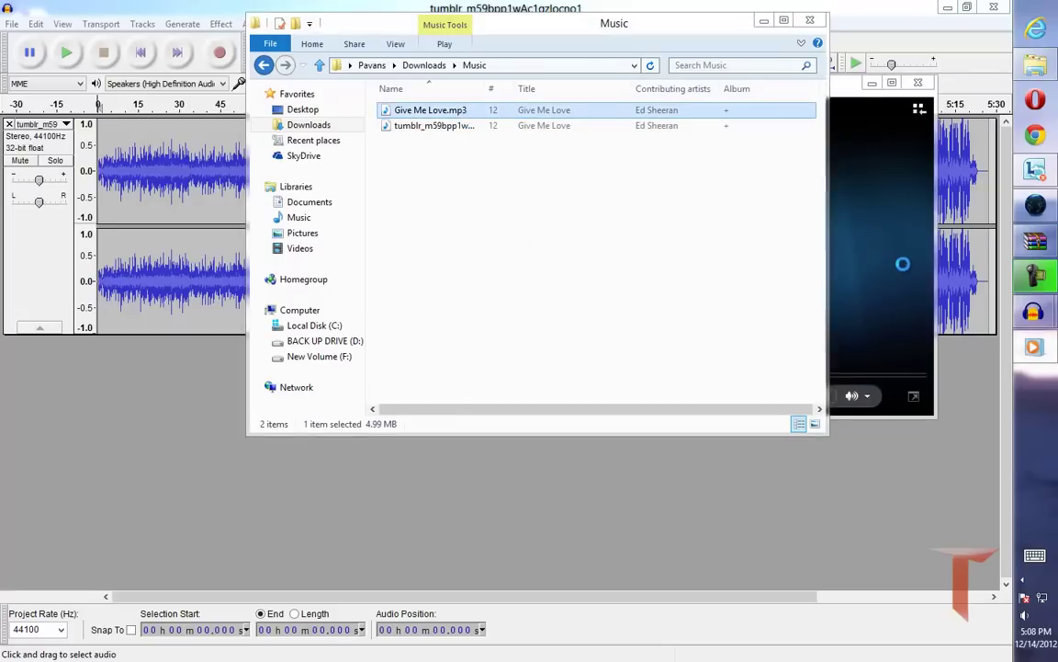
double_click(827, 223)
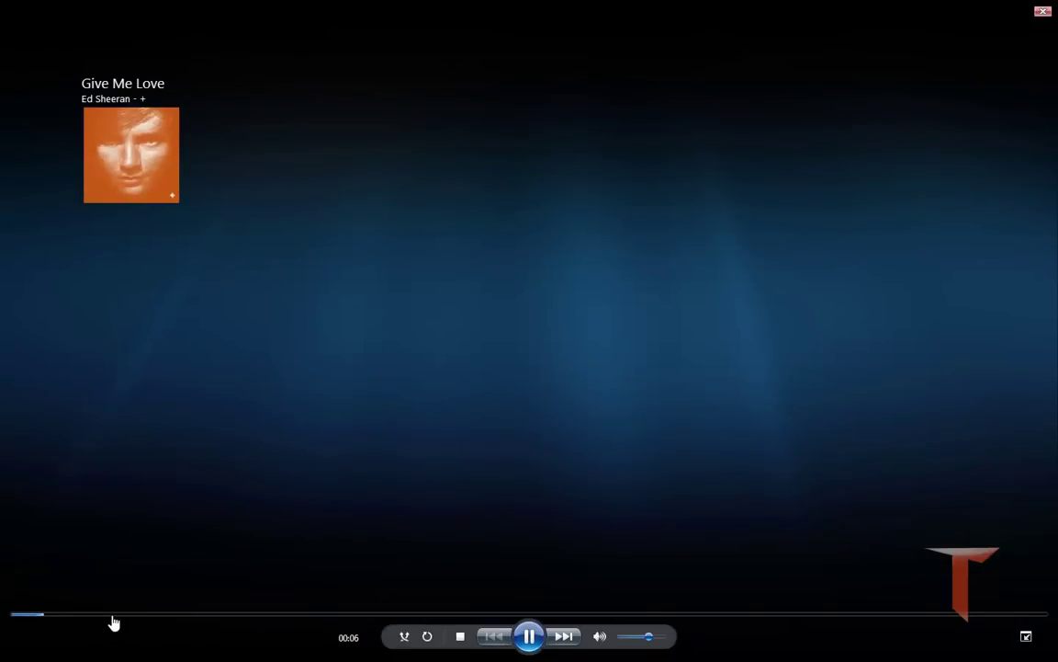
left_click(115, 614)
double_click(804, 278)
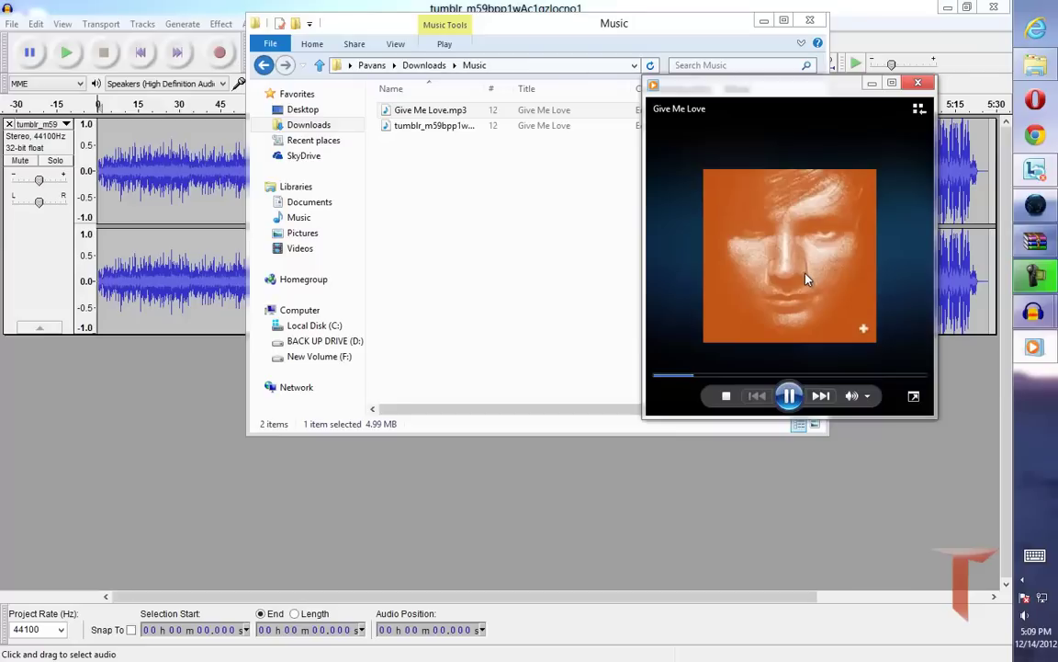
left_click(917, 83)
left_click(810, 21)
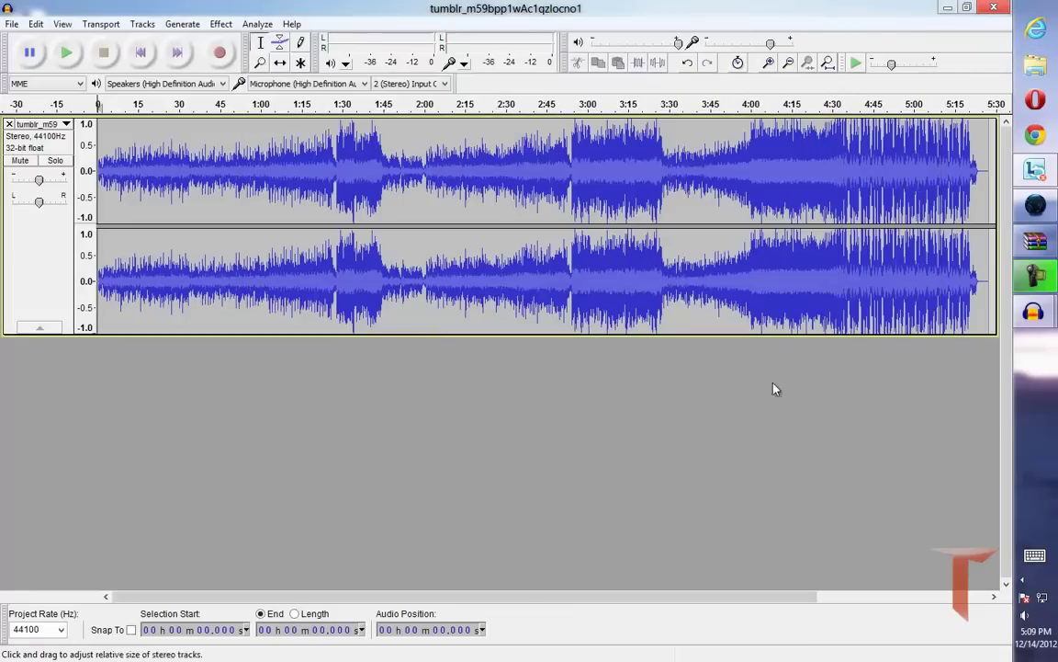